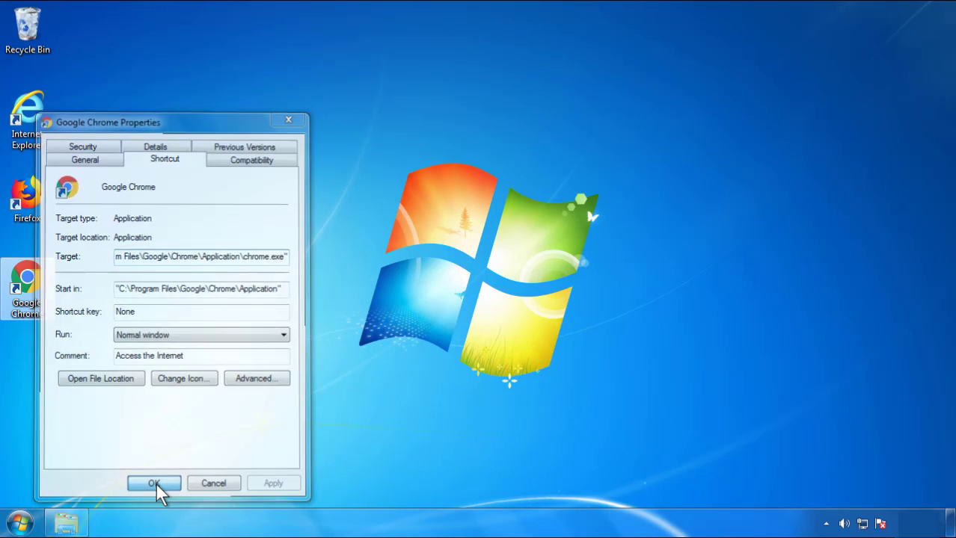
Close the Google Chrome shortcut's properties dialog and open the Start menu.
click(21, 523)
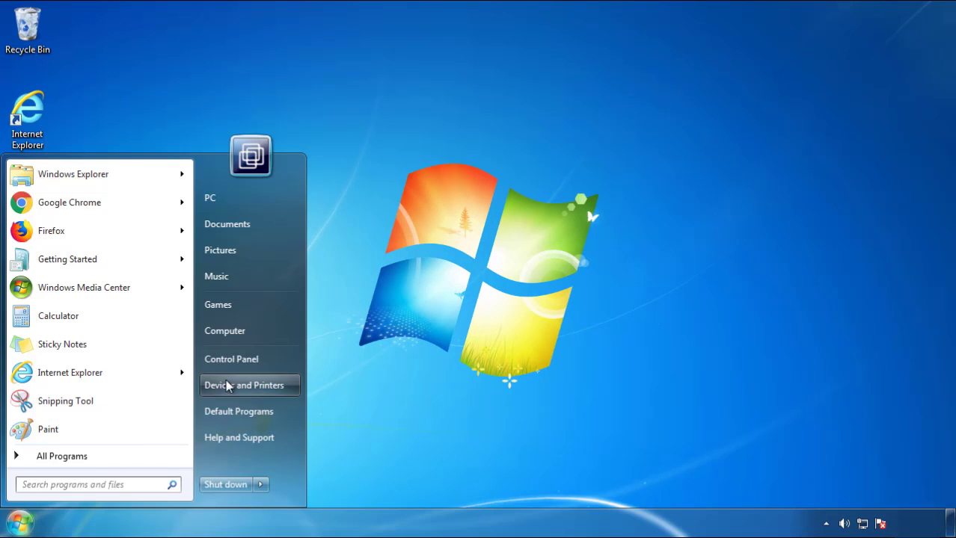
Open Control Panel's Uninstall a program list, sorted by install date with newest first.
click(240, 358)
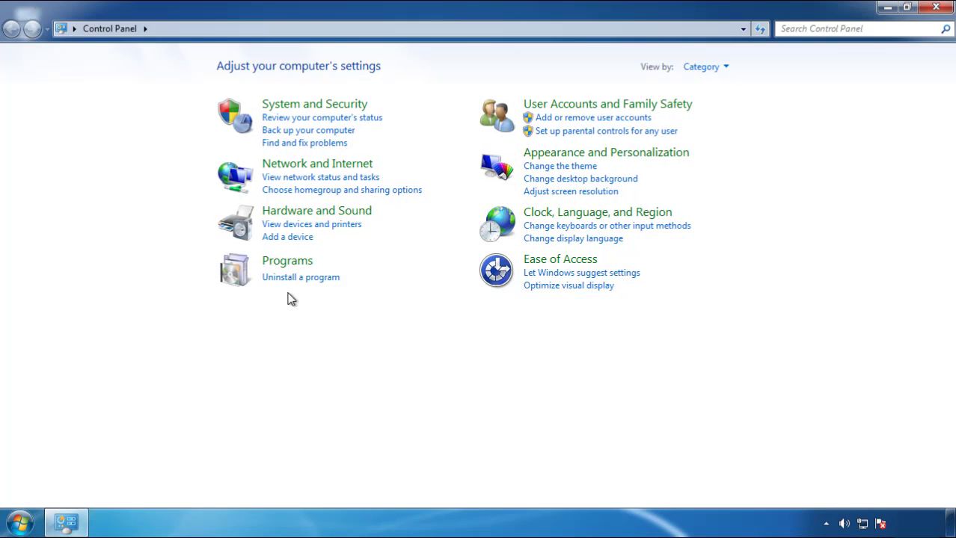
click(298, 277)
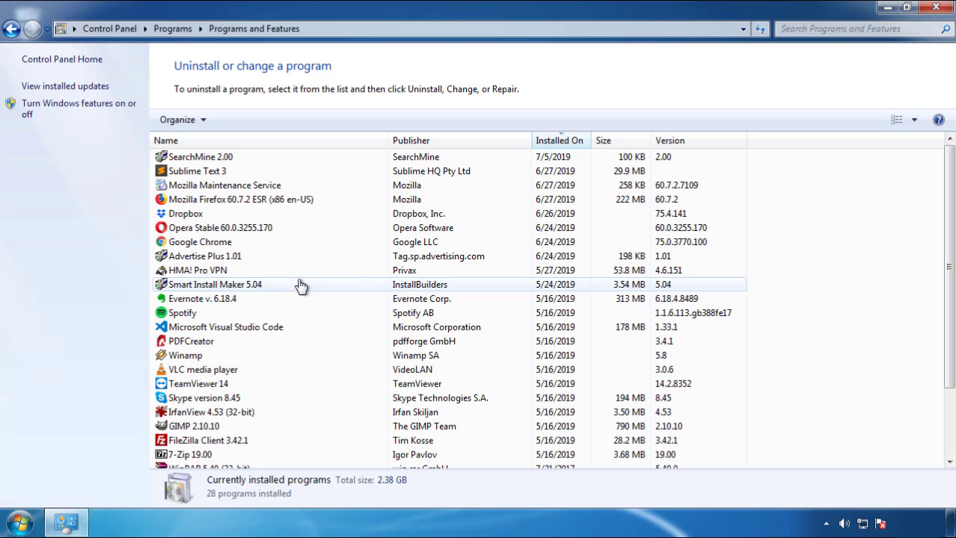
click(560, 143)
click(554, 142)
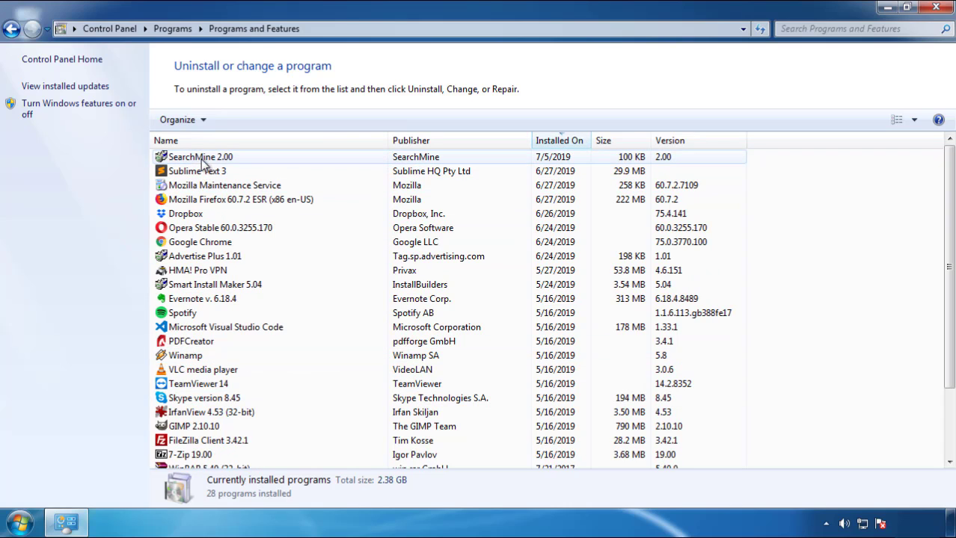
Uninstall SearchMine 2.00 and close the Programs and Features window.
click(200, 159)
click(240, 121)
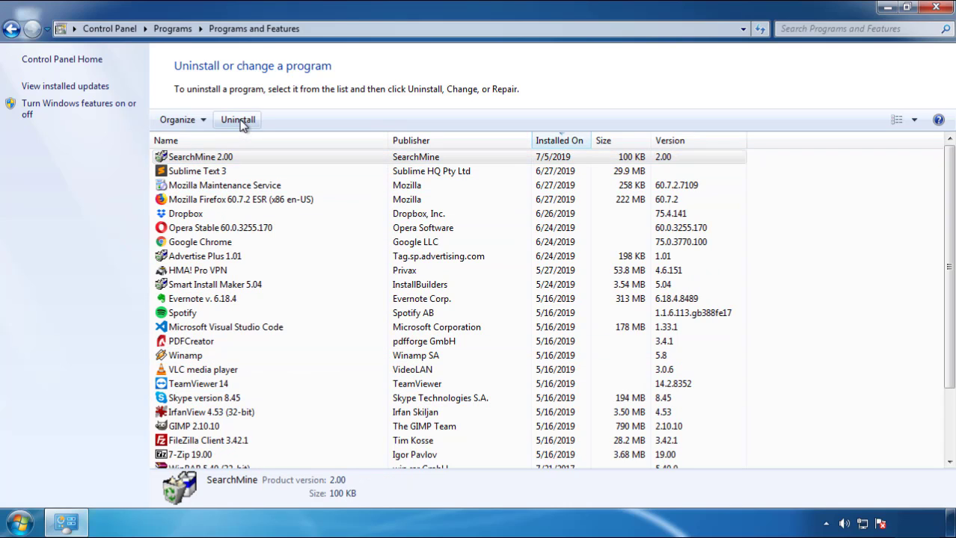
click(557, 397)
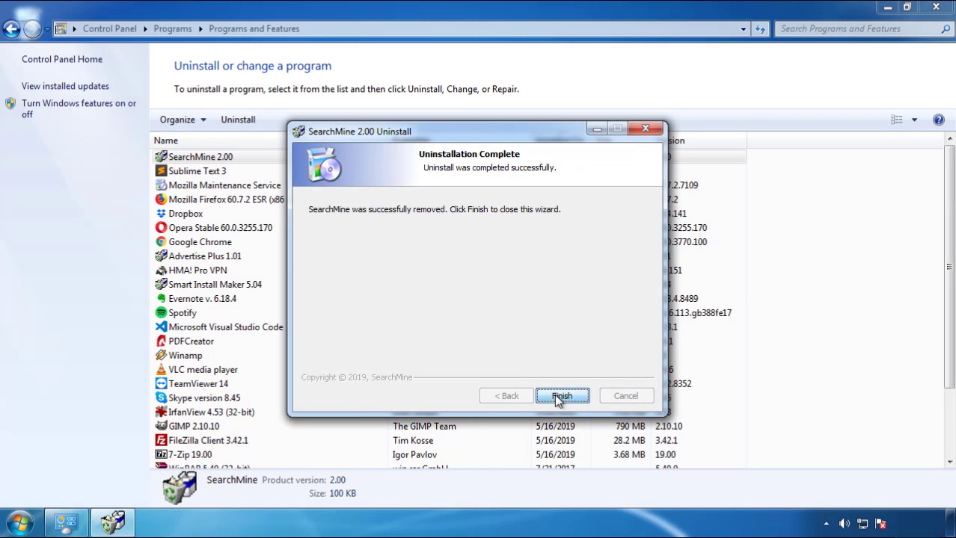
click(554, 394)
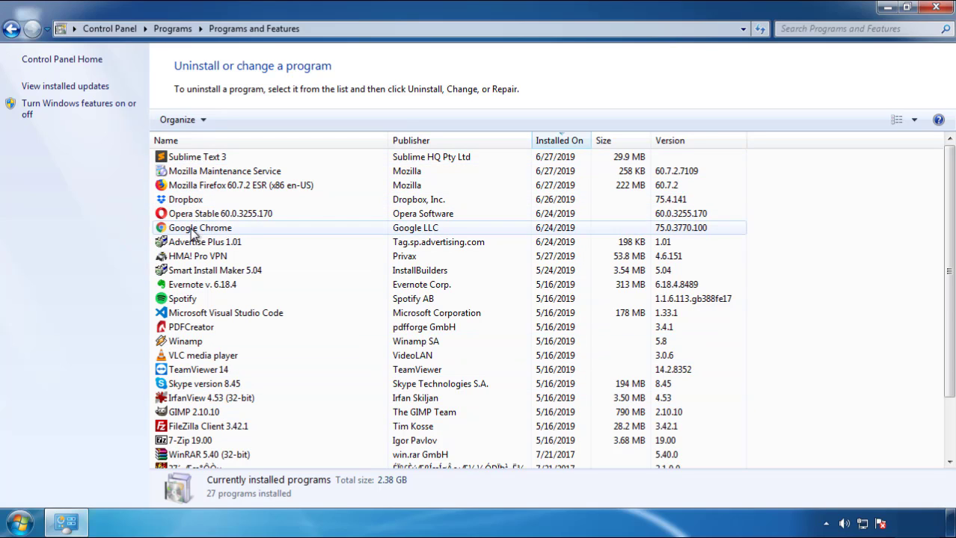
click(936, 9)
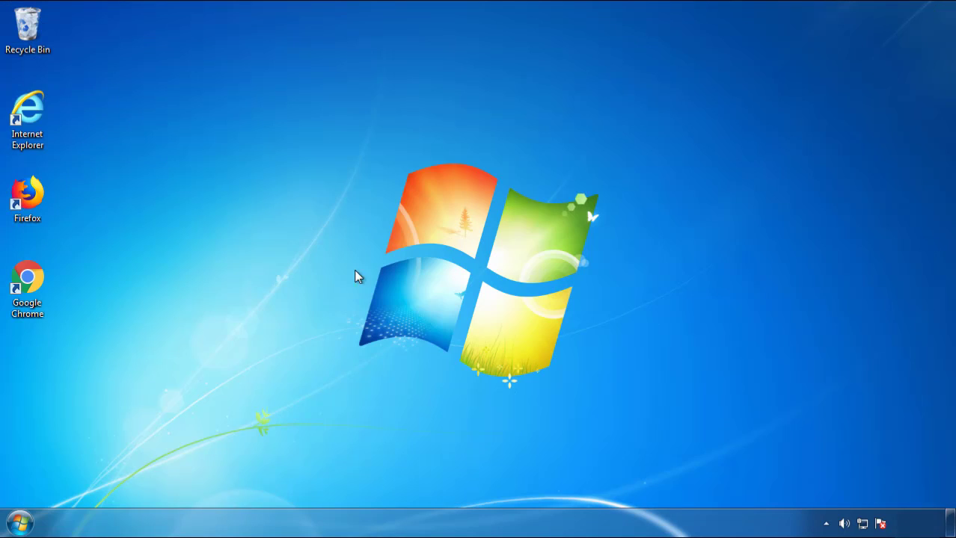
Restart the PC and choose Safe Mode from the boot options menu.
click(18, 525)
mouse_move(258, 487)
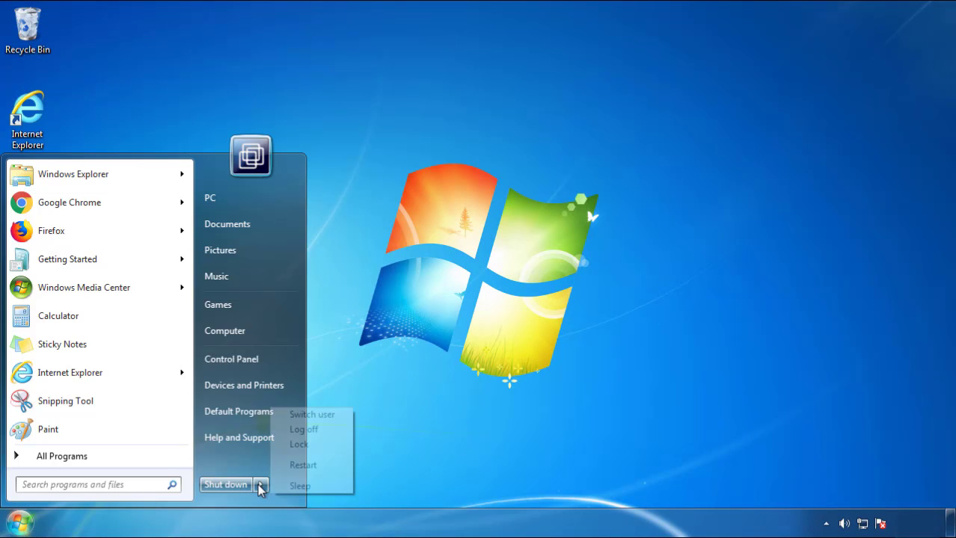
click(499, 409)
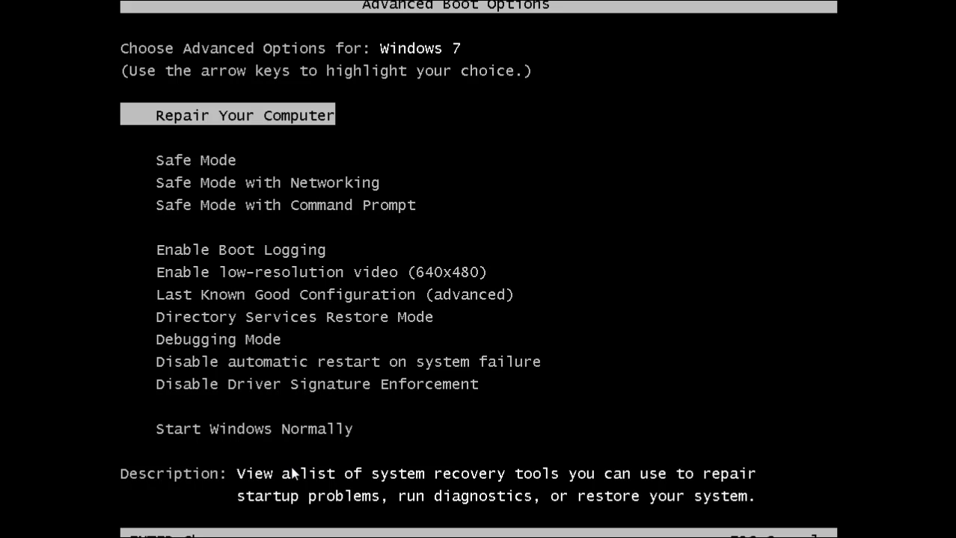
key(Down)
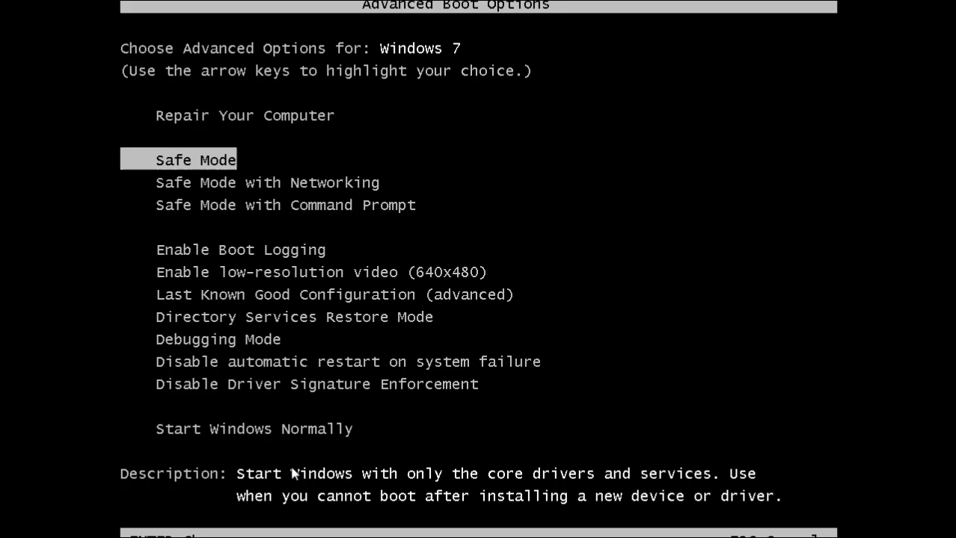
key(Return)
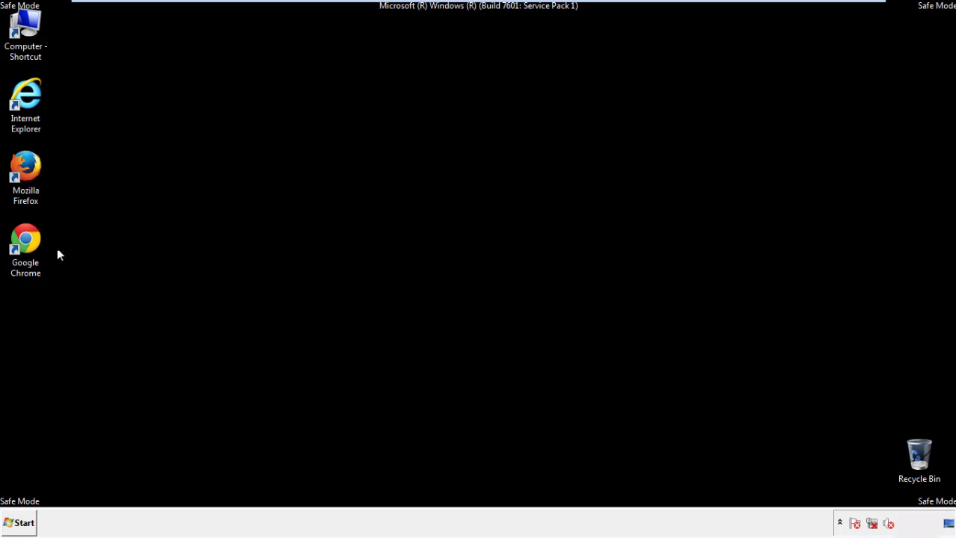
Launch Firefox, decline the default browser prompt, and show the Menu Bar.
double_click(35, 173)
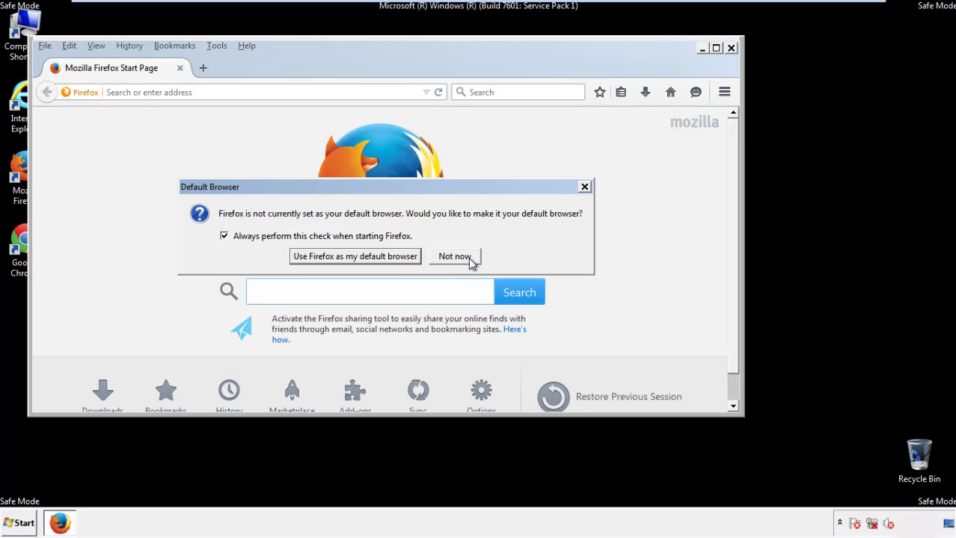
click(459, 258)
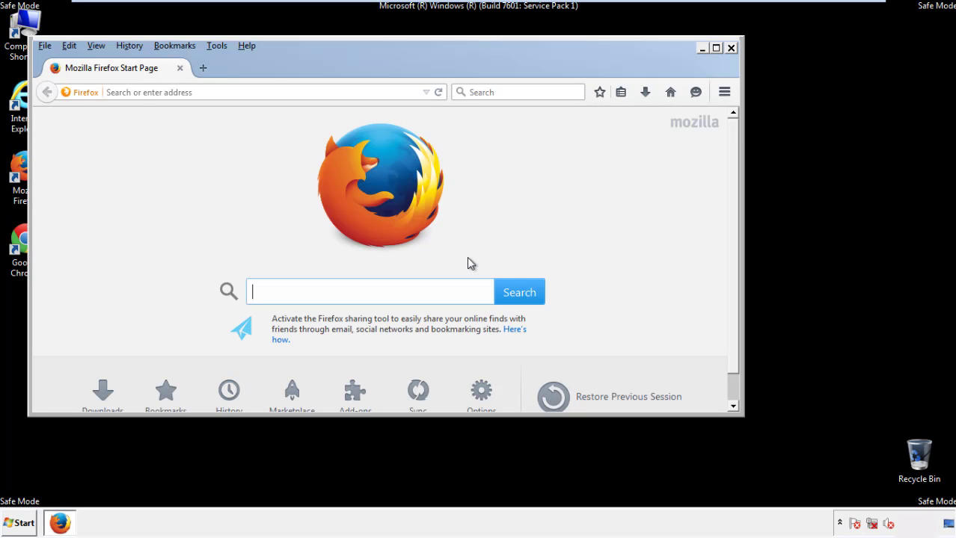
right_click(292, 59)
click(321, 112)
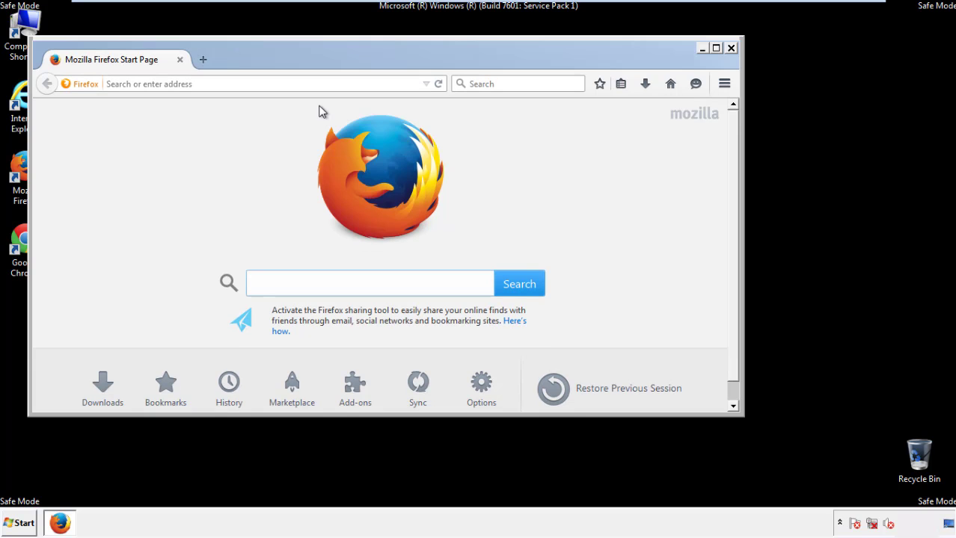
right_click(299, 60)
click(322, 117)
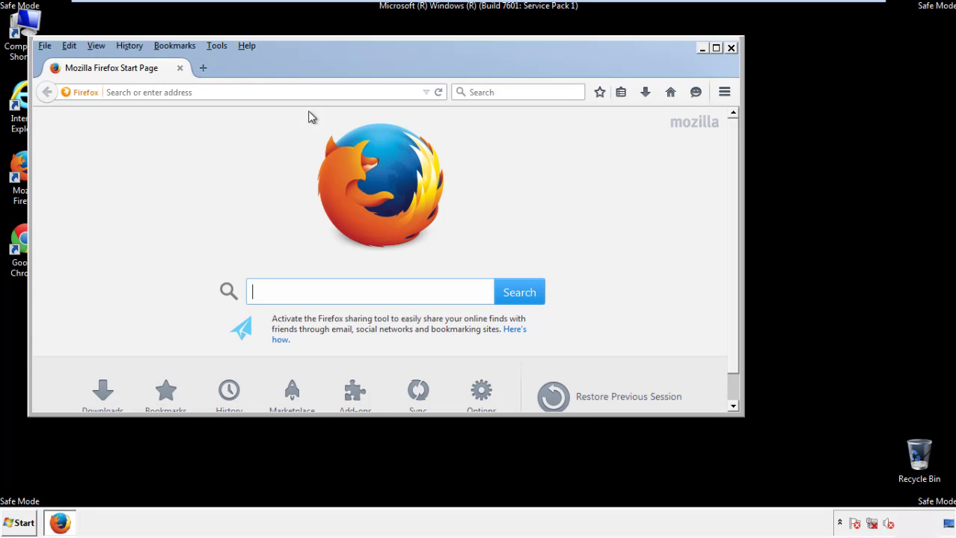
Clear Firefox's recent history for Everything, including offline website data and site preferences.
click(135, 48)
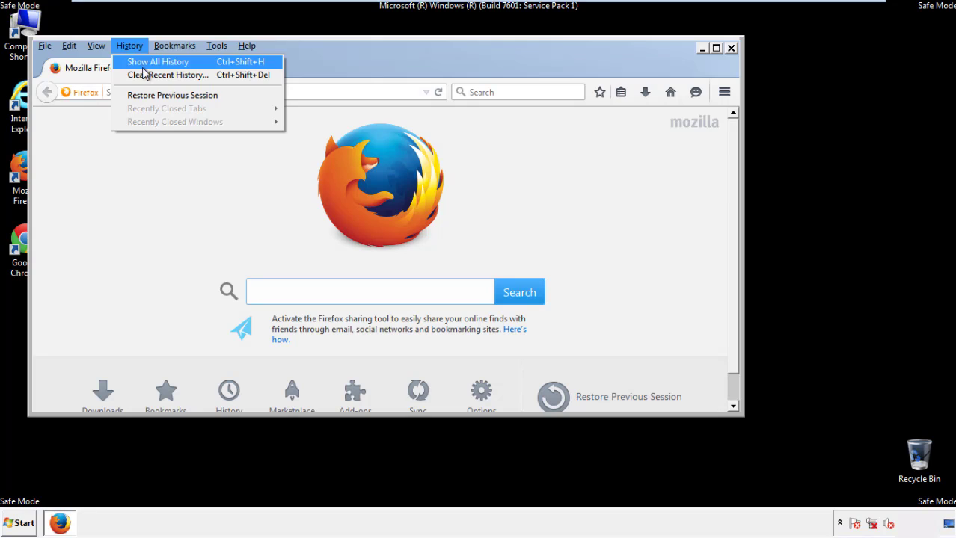
click(142, 73)
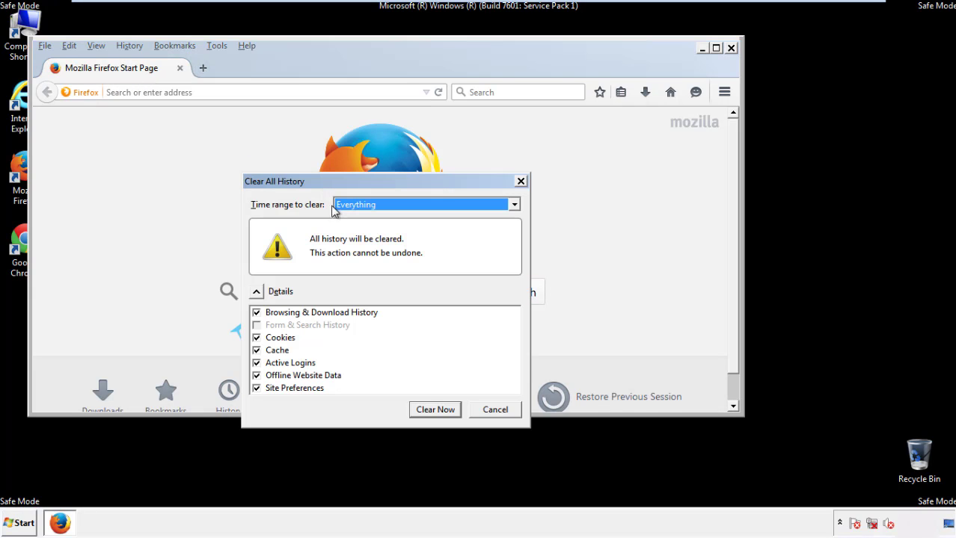
click(356, 208)
click(355, 279)
click(256, 376)
click(257, 375)
click(258, 389)
click(257, 389)
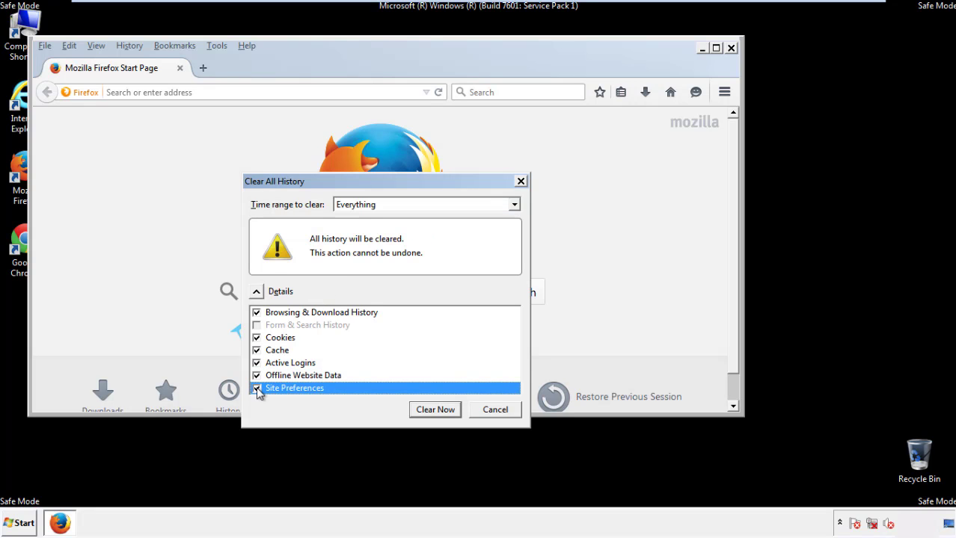
click(434, 409)
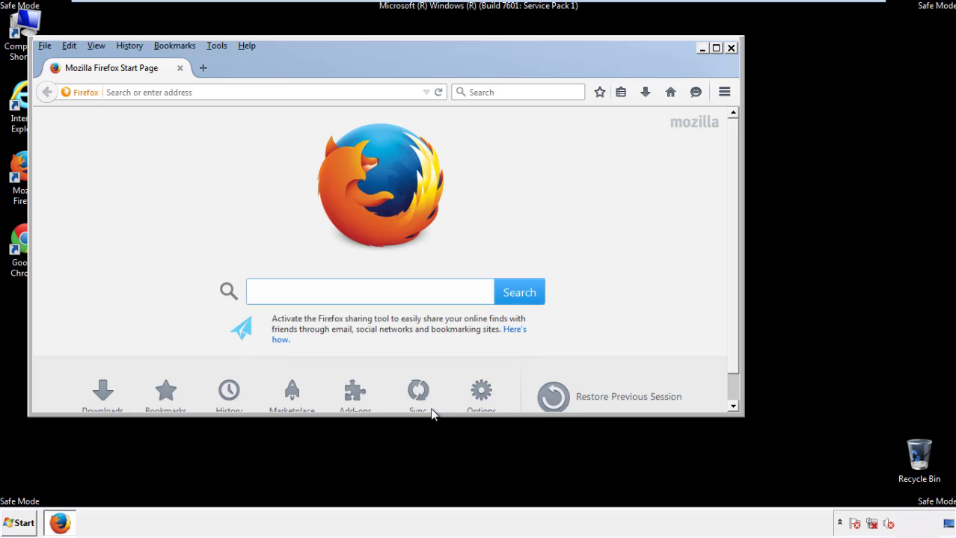
Refresh Firefox to its defaults from Troubleshooting Information, then close Firefox.
click(247, 45)
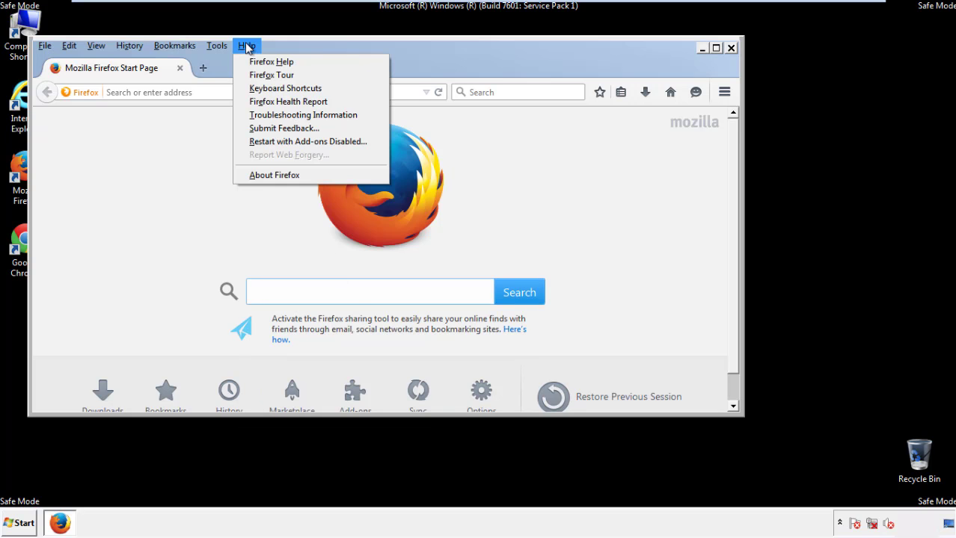
click(278, 114)
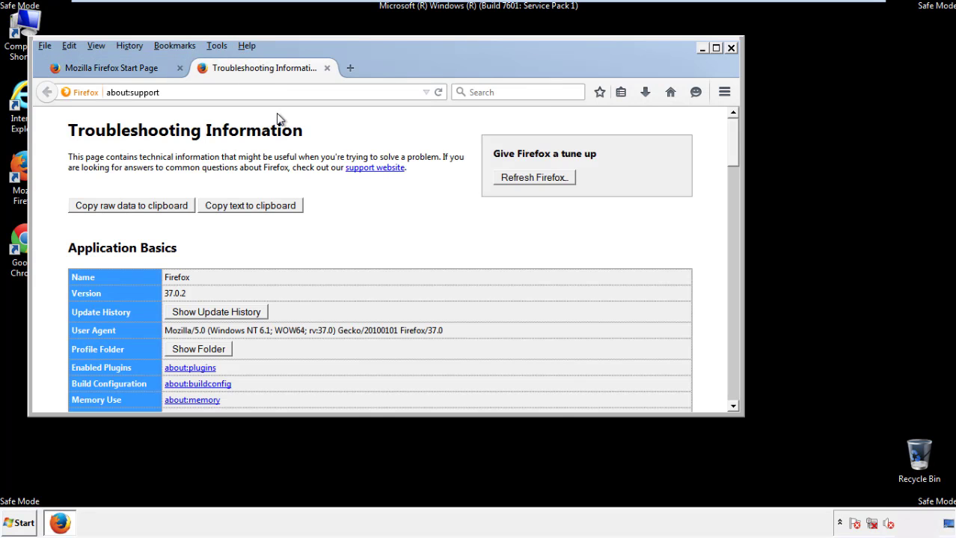
click(554, 180)
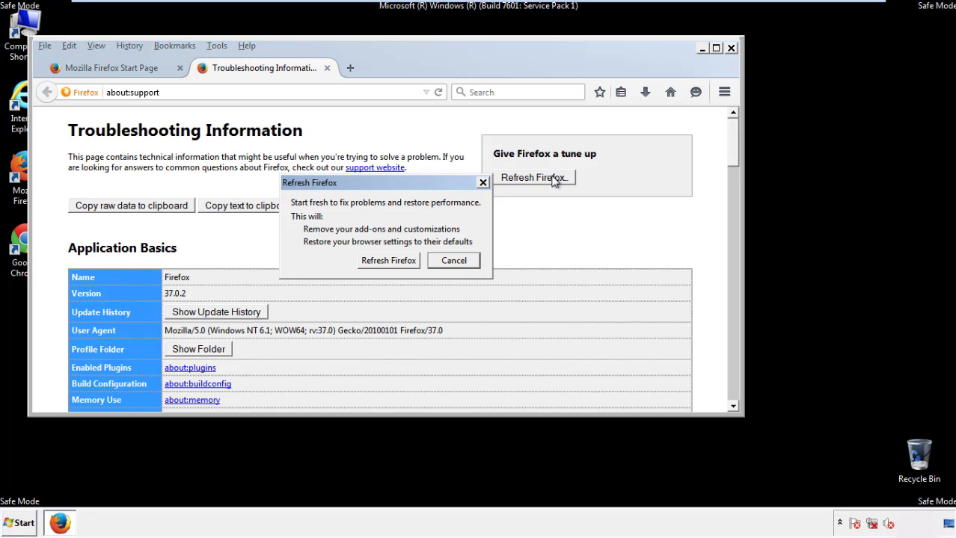
click(388, 260)
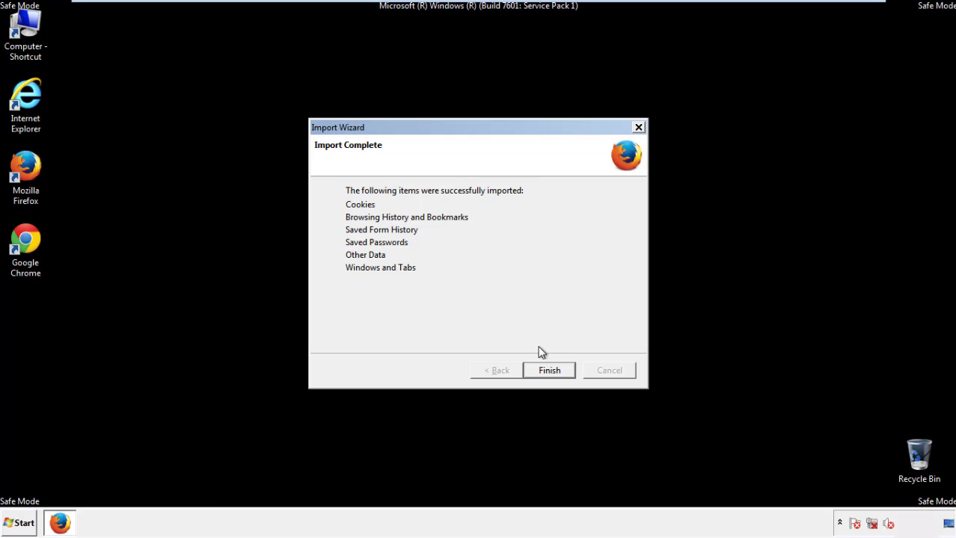
click(549, 371)
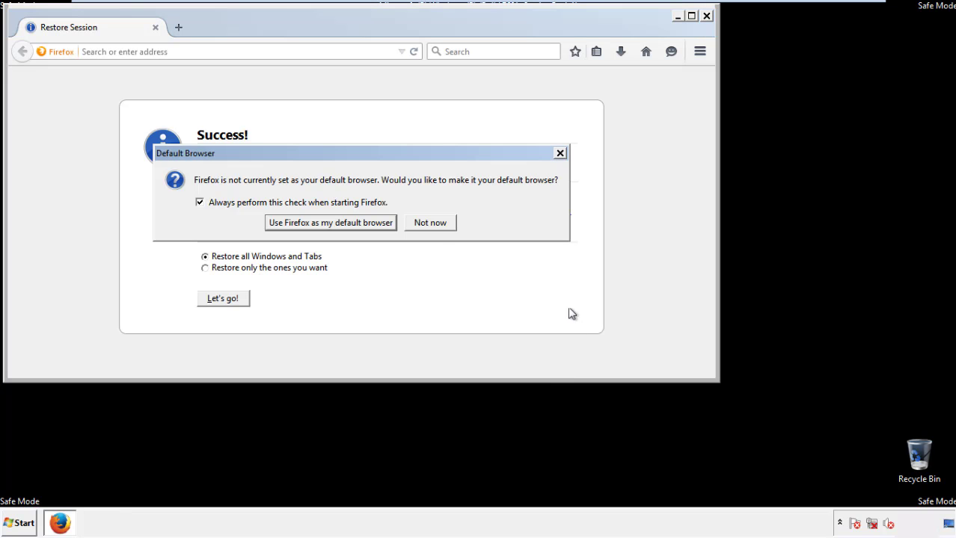
click(431, 223)
click(705, 16)
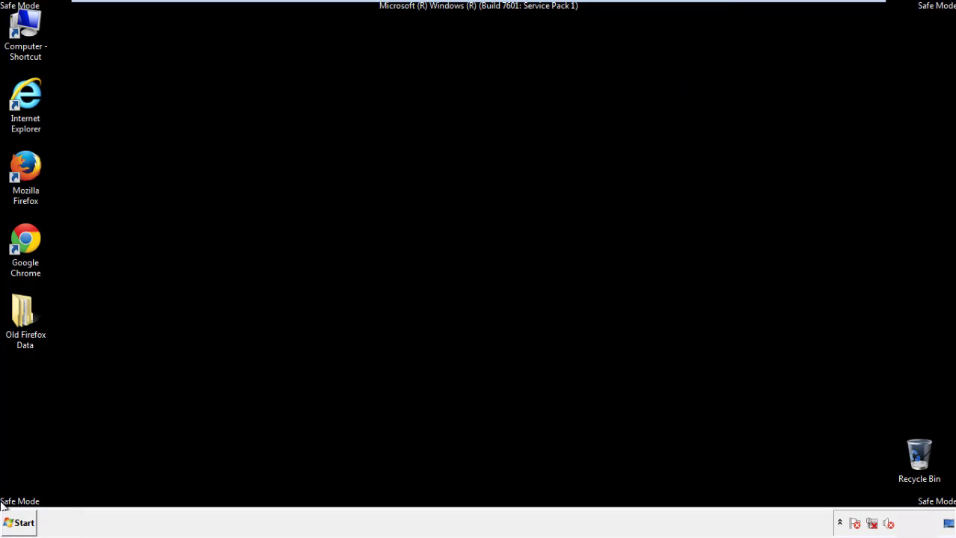
click(22, 238)
Launch Chrome, stop the default browser prompt, and open Settings.
double_click(23, 237)
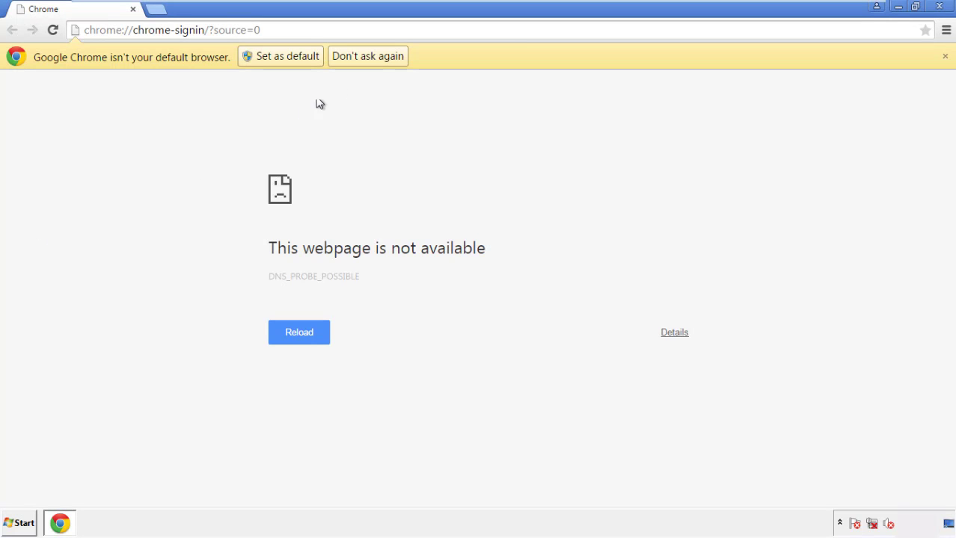
click(384, 60)
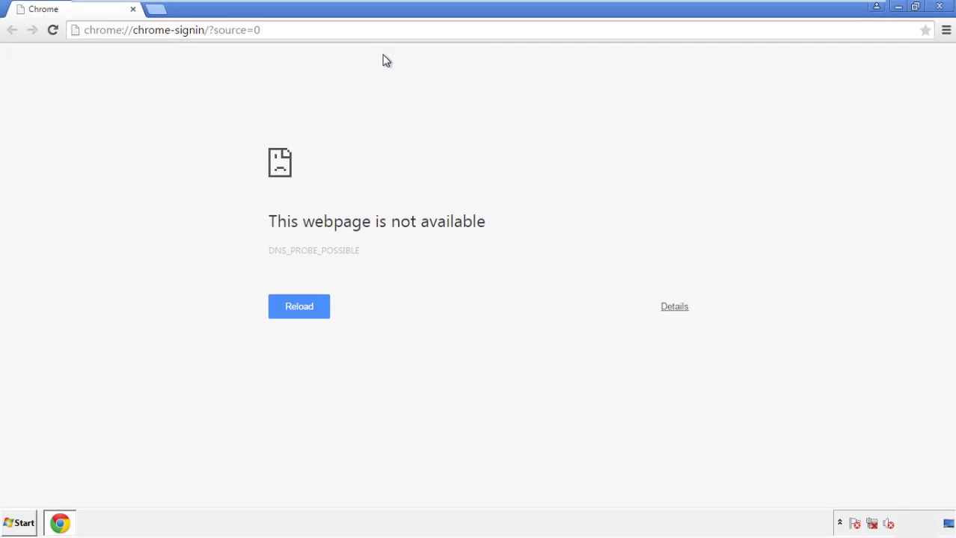
click(946, 31)
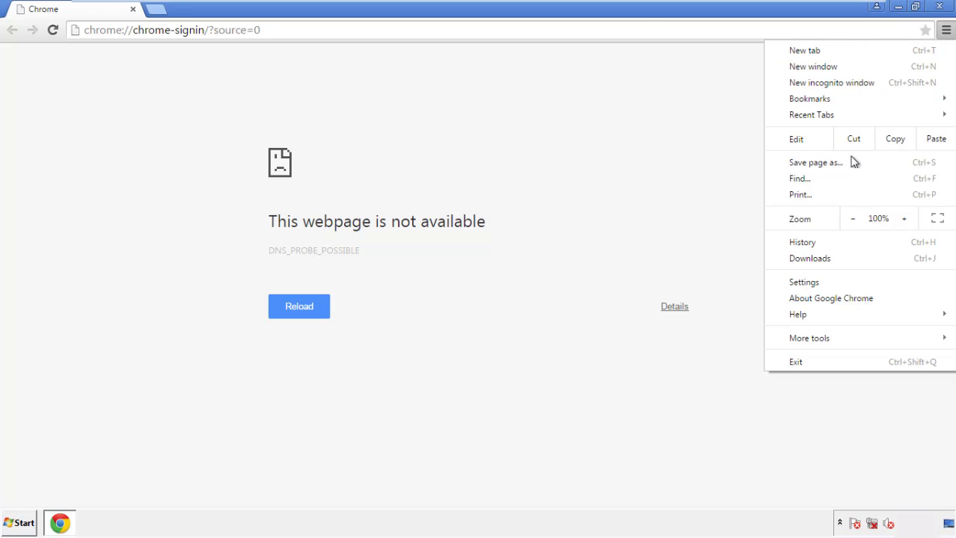
click(808, 281)
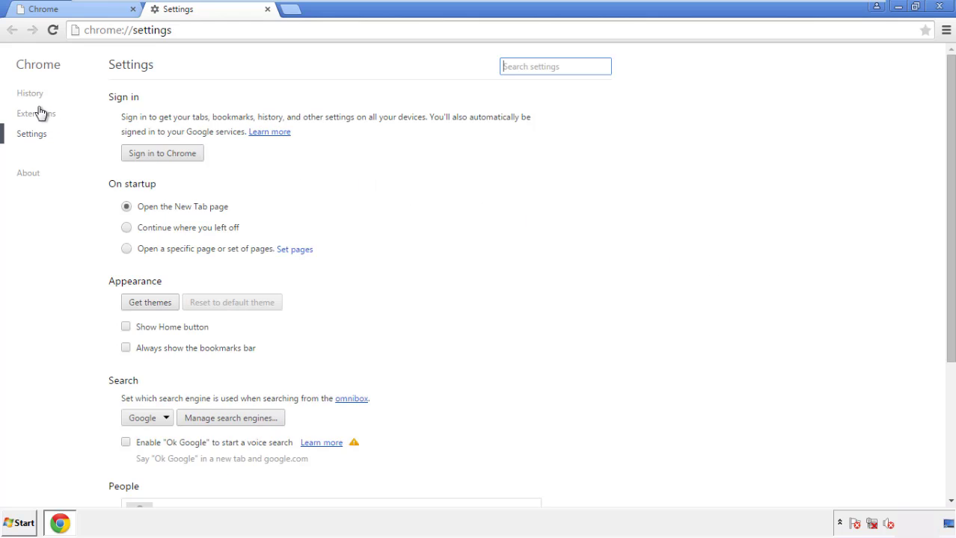
Clear Chrome browsing data from the beginning of time, including autofill form data.
click(31, 94)
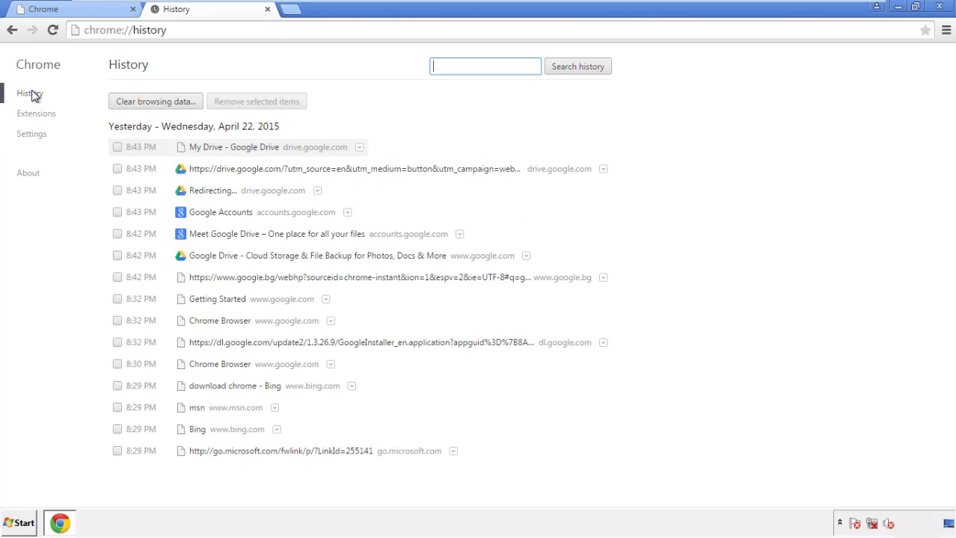
click(144, 104)
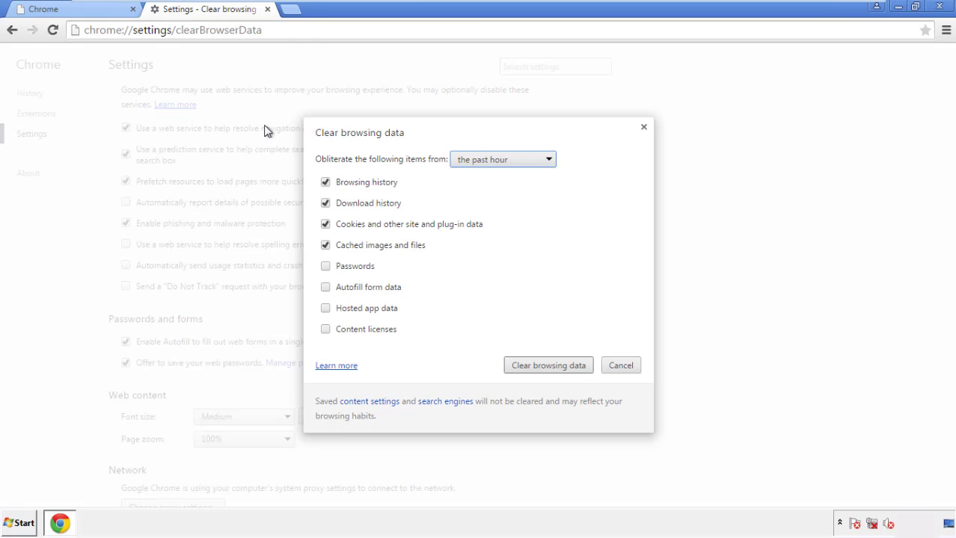
click(479, 161)
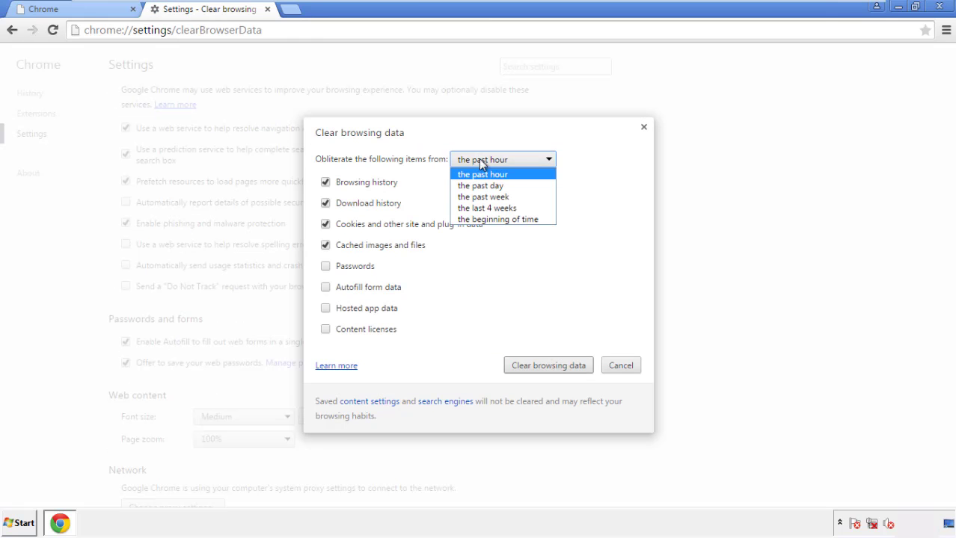
click(478, 219)
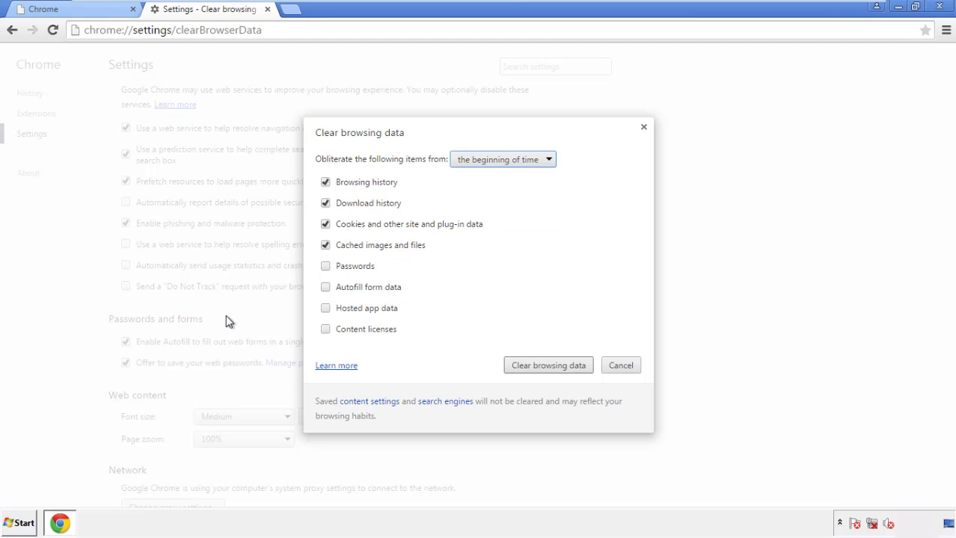
click(326, 288)
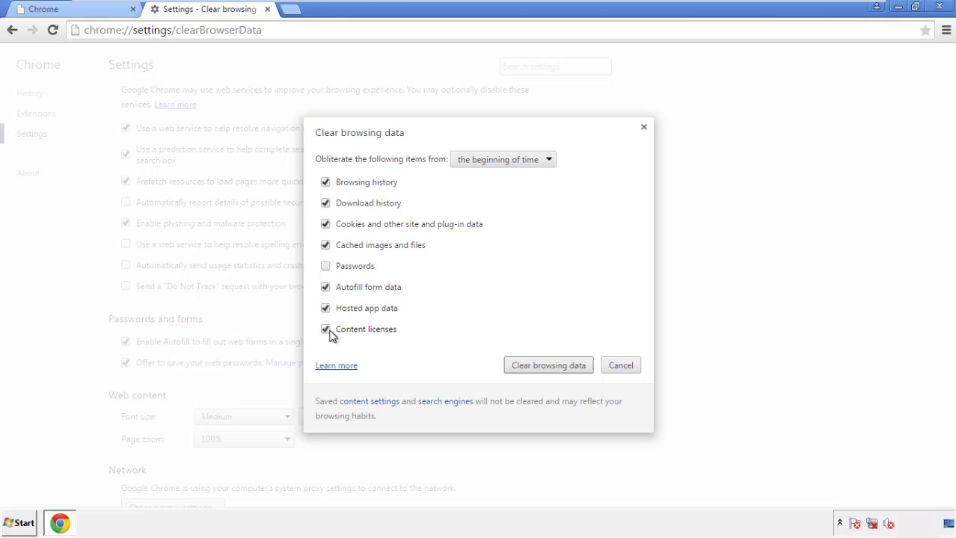
click(532, 365)
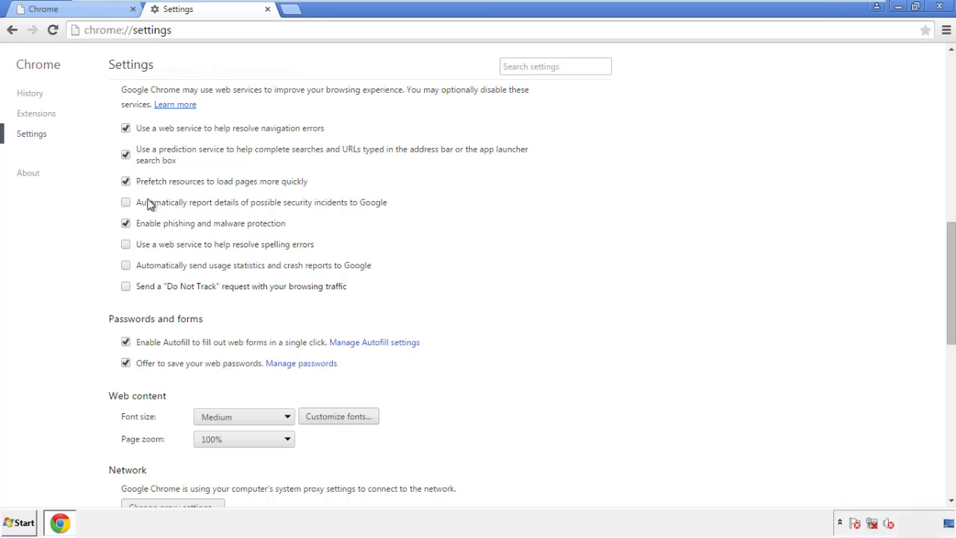
Reset Chrome's settings to their original defaults and close Chrome.
drag(950, 238, 946, 401)
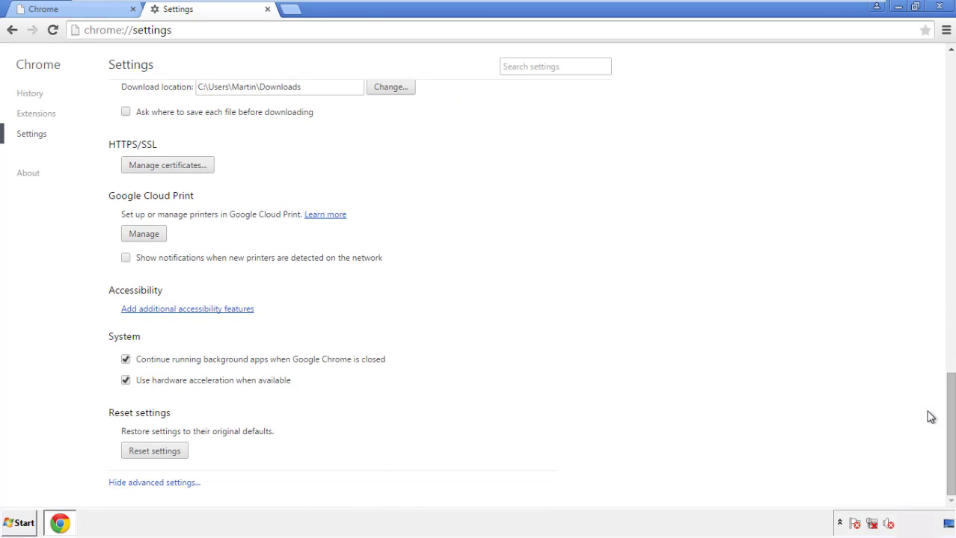
click(180, 458)
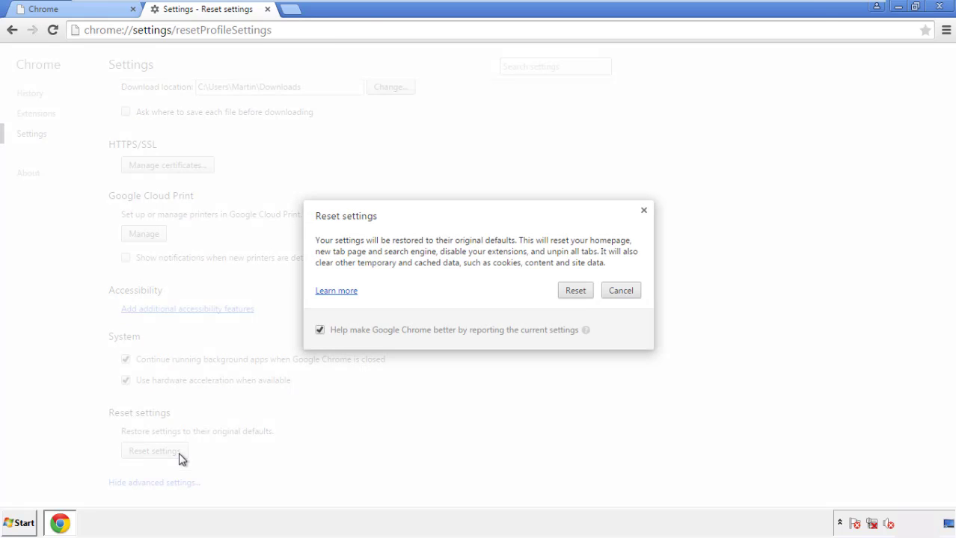
click(576, 291)
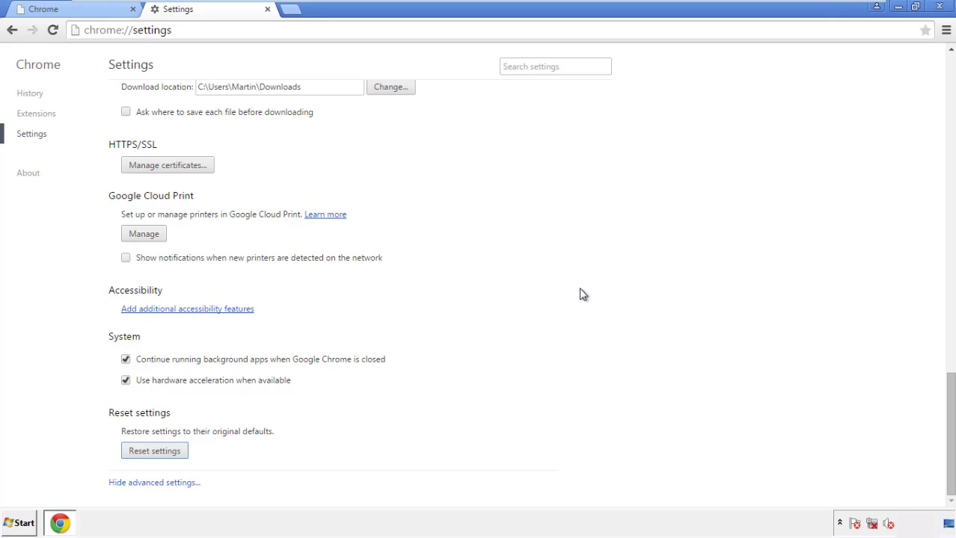
click(938, 6)
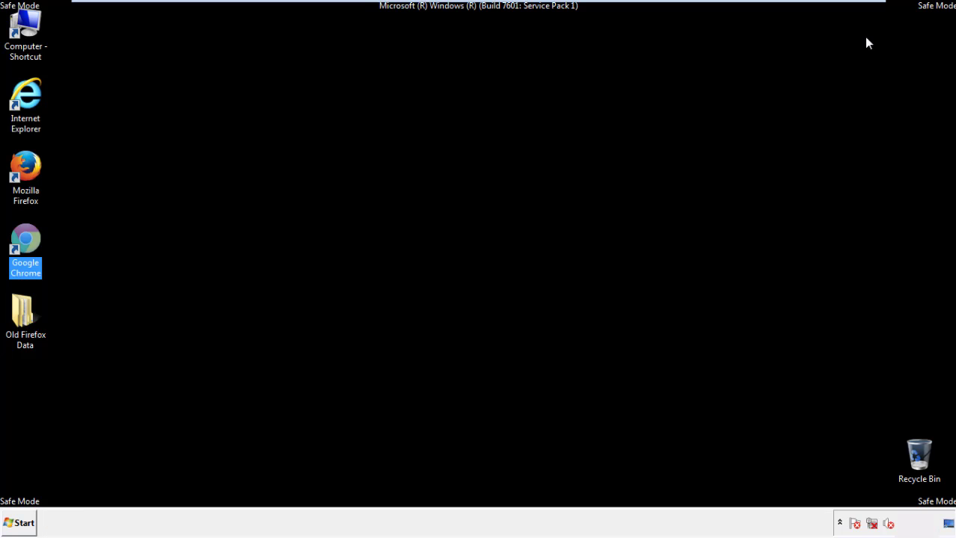
click(515, 241)
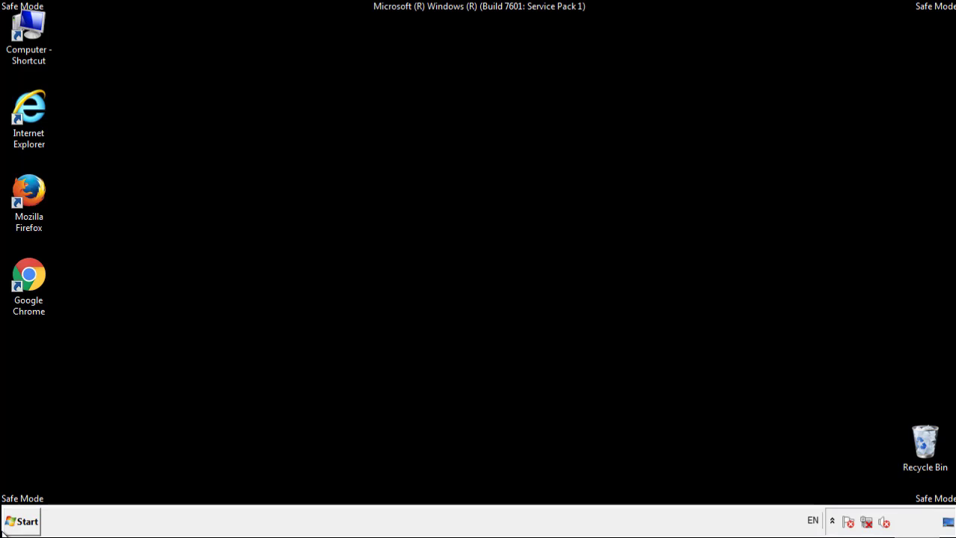
double_click(36, 187)
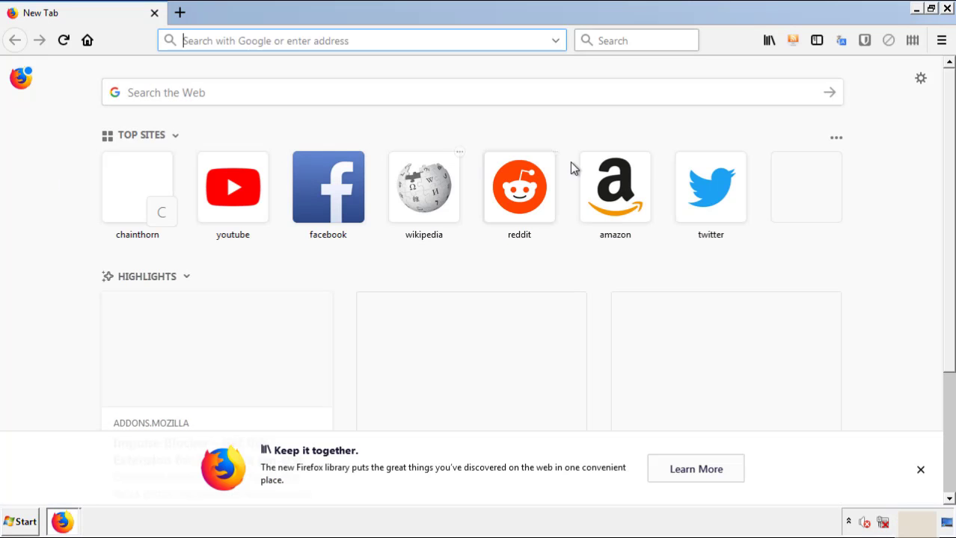
Remove the Search Mine extension in Firefox's Add-ons manager, then close Firefox.
click(941, 41)
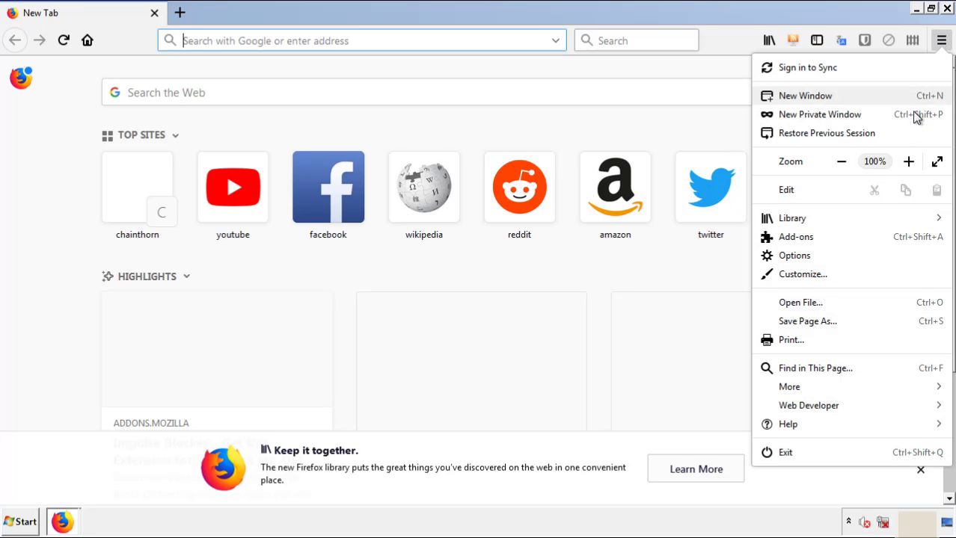
click(881, 244)
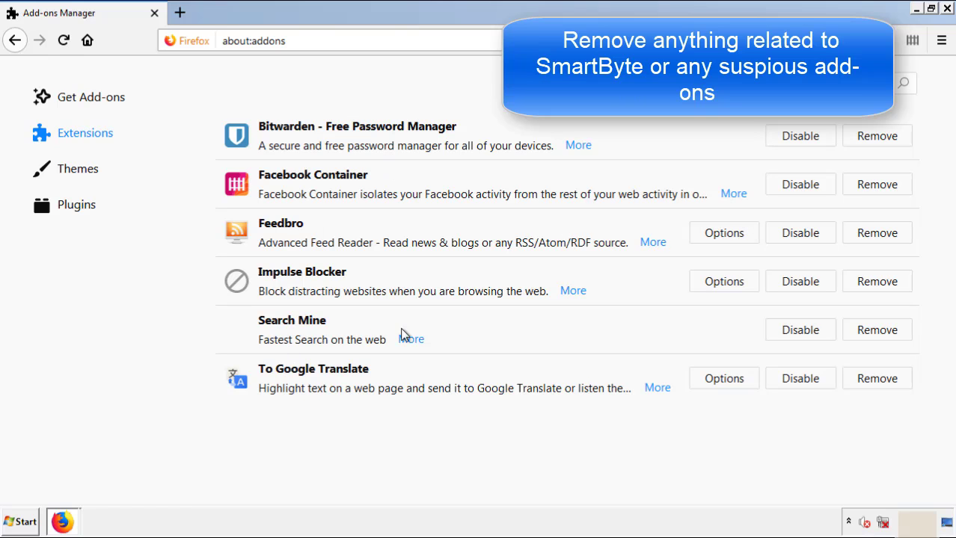
click(874, 333)
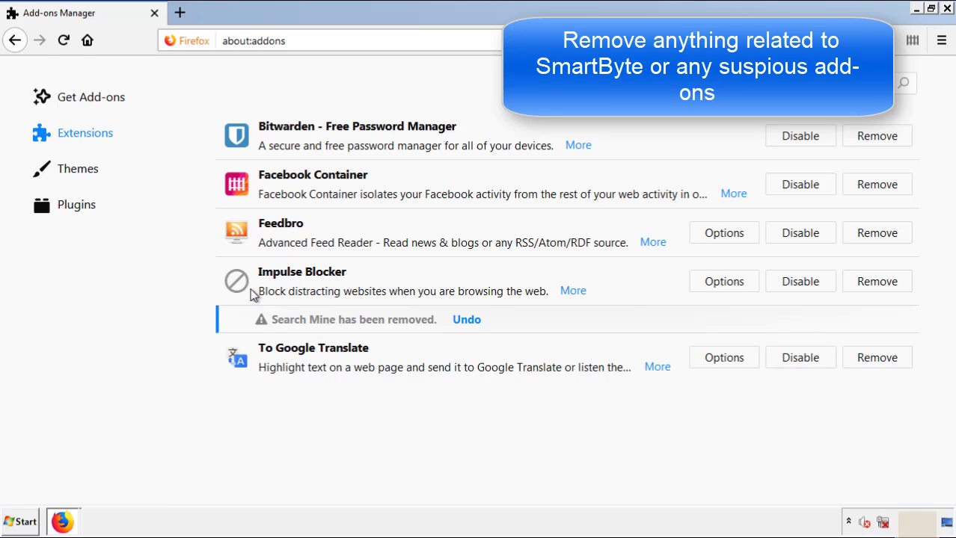
click(946, 9)
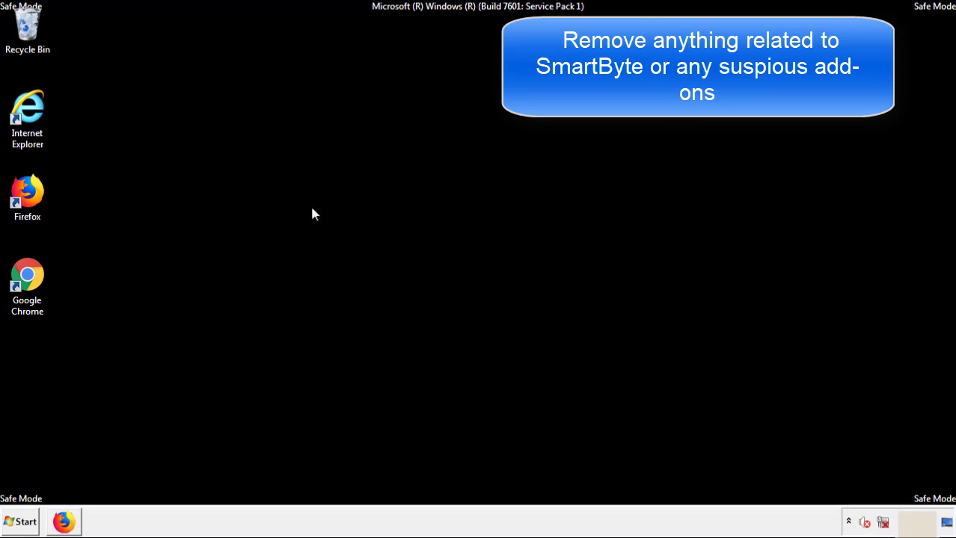
Remove the Search Mine extension from Chrome's Extensions page and close Chrome.
double_click(27, 291)
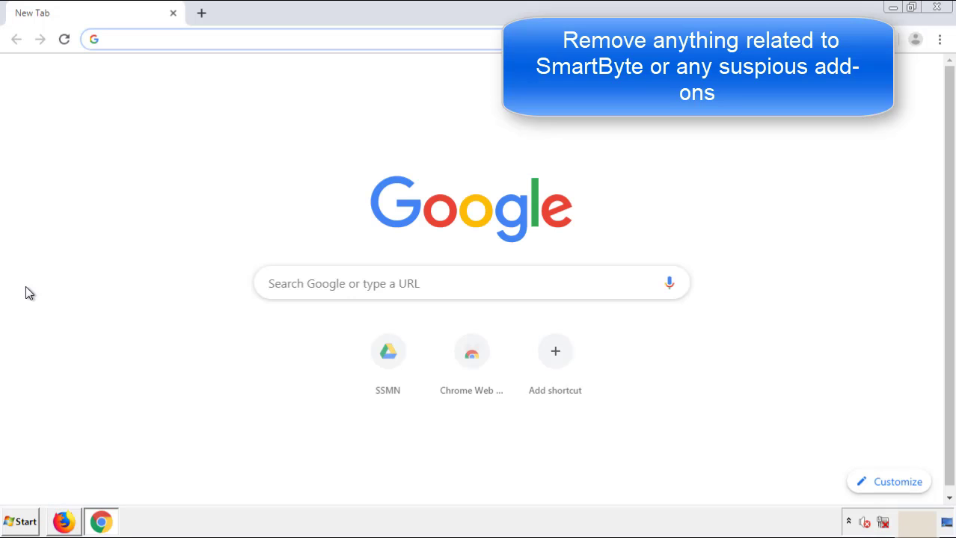
click(939, 40)
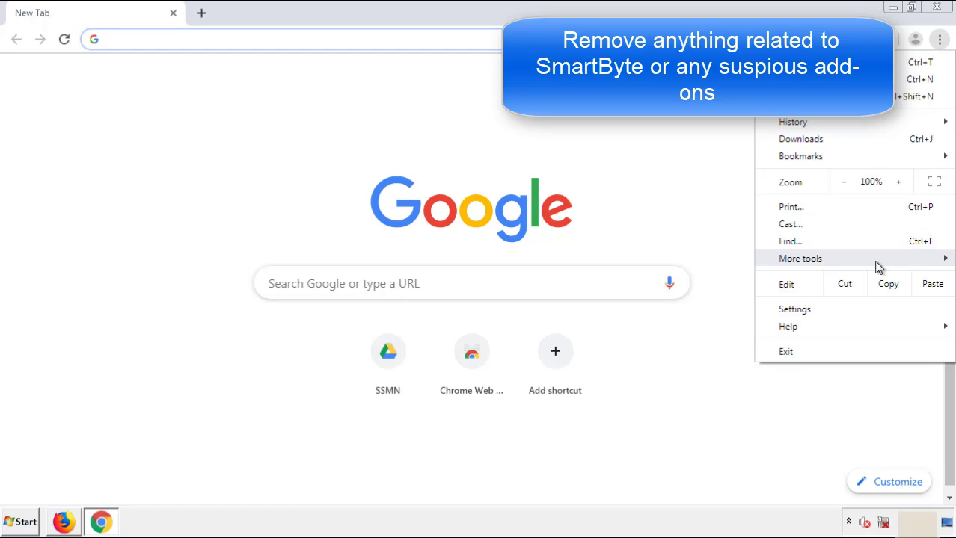
mouse_move(856, 262)
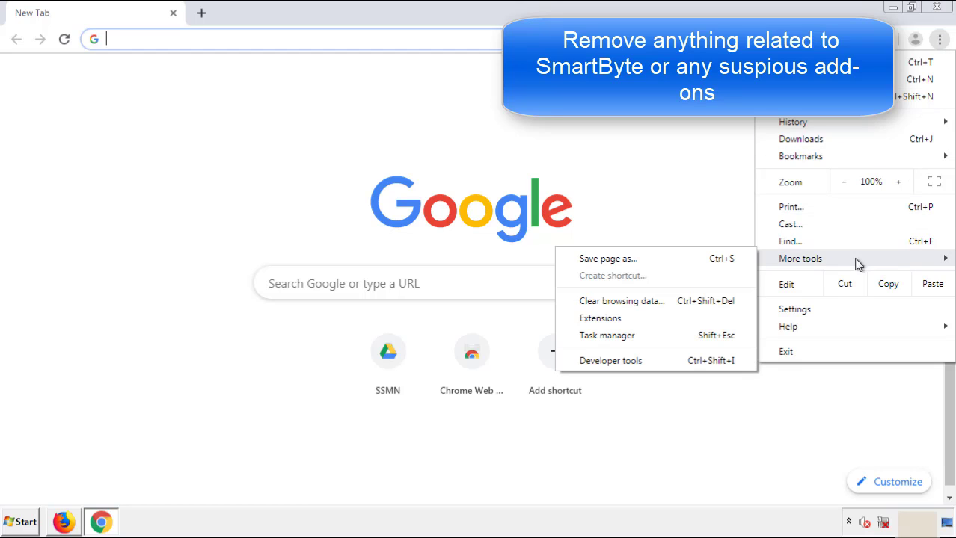
click(607, 318)
scroll(271, 250, down, 7)
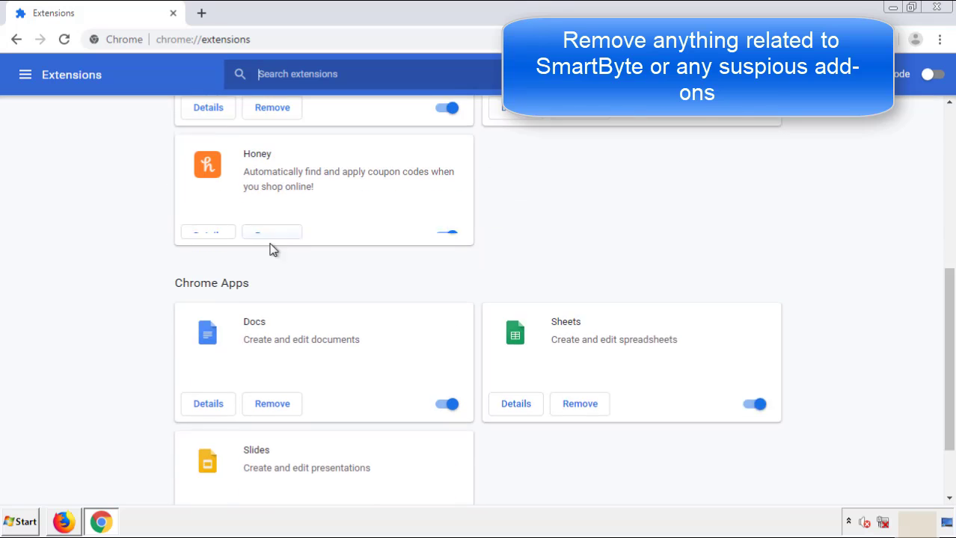
scroll(363, 274, up, 7)
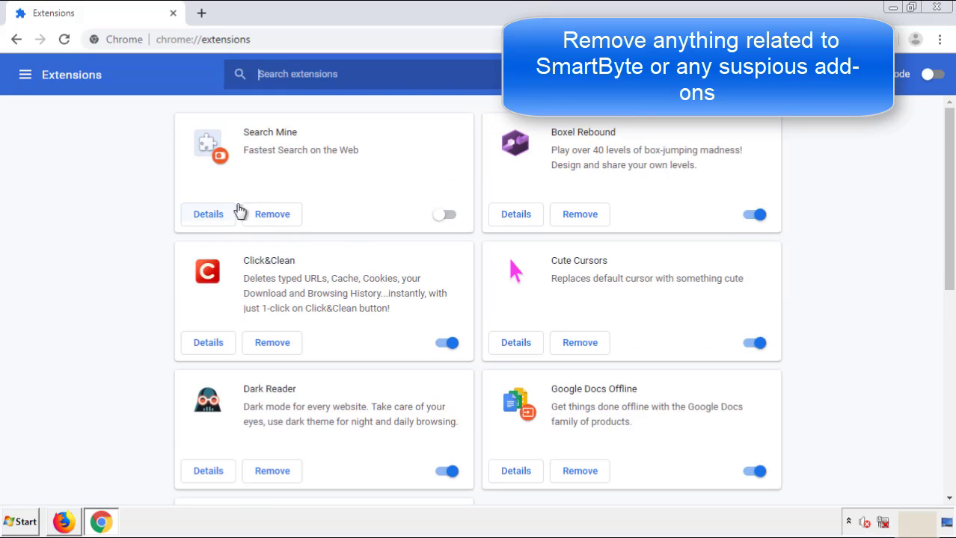
click(271, 215)
click(537, 123)
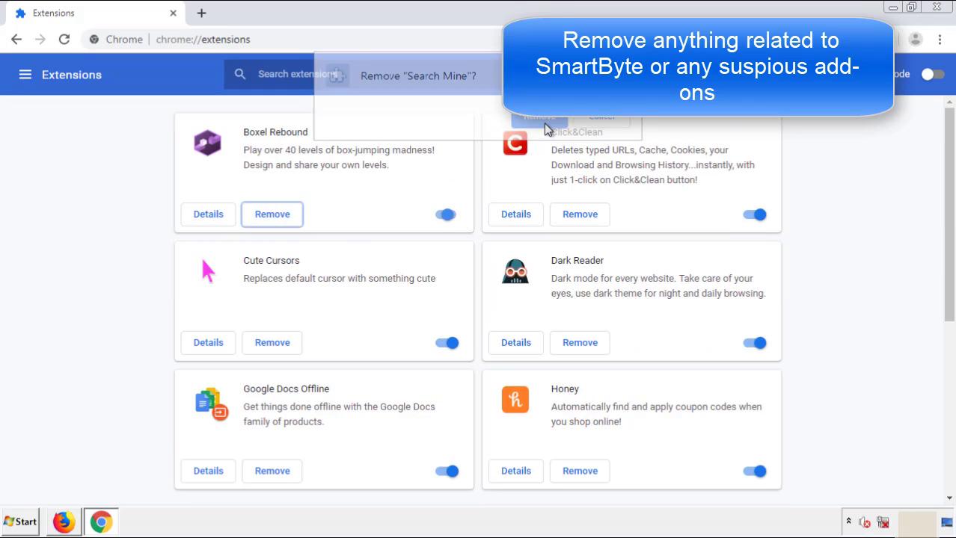
click(944, 9)
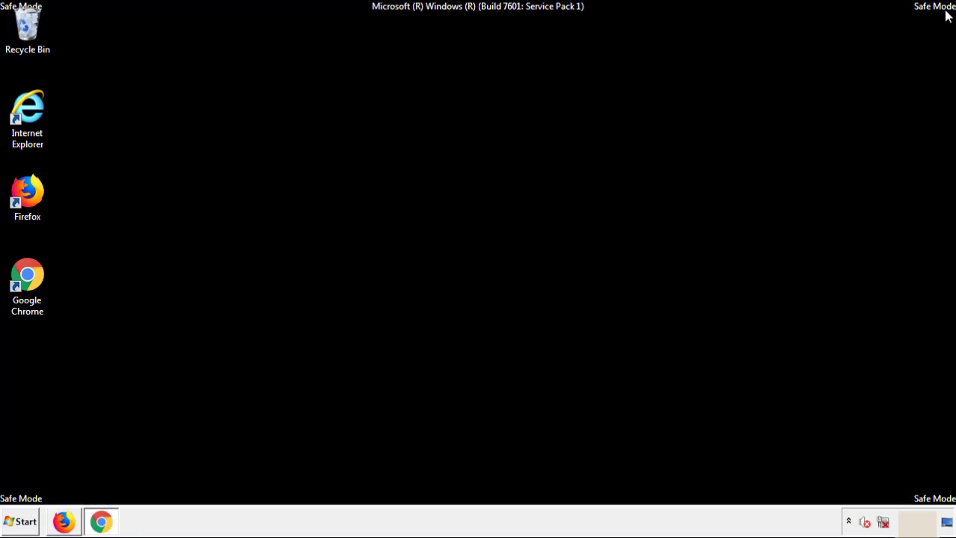
Restart the computer from the Start menu's shut-down options.
click(25, 524)
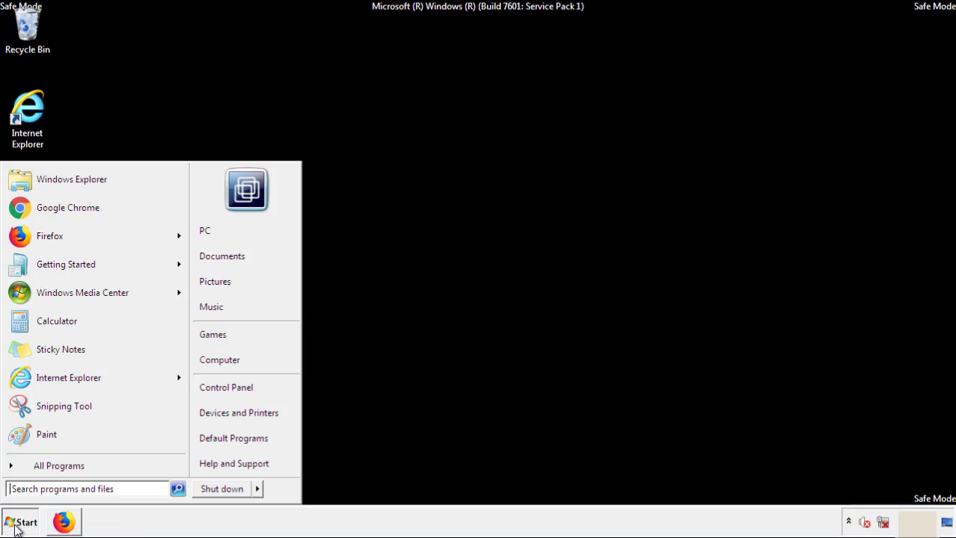
click(259, 491)
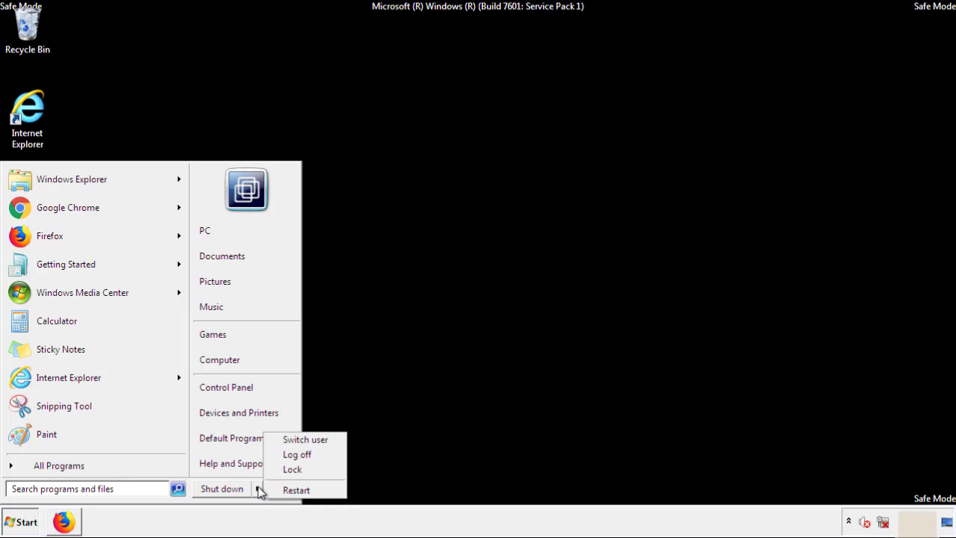
click(297, 490)
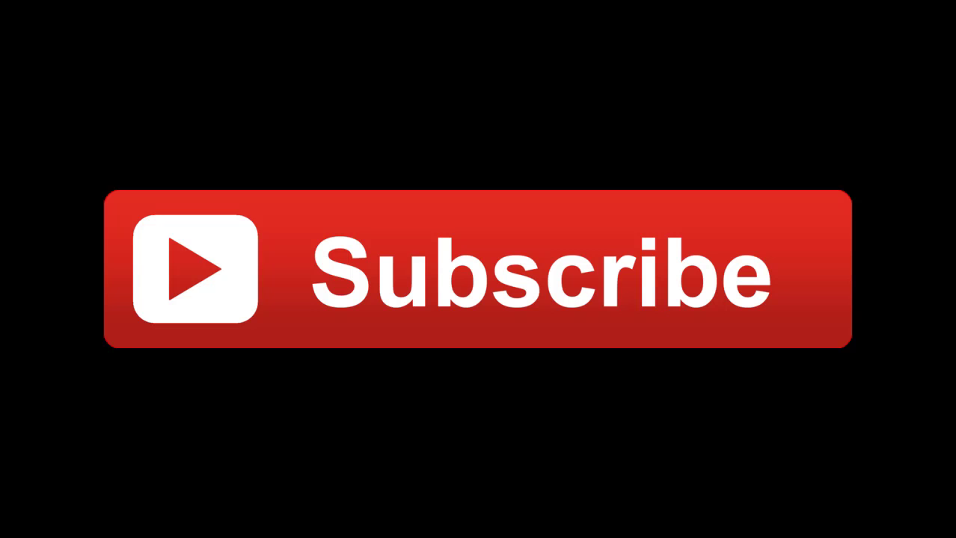